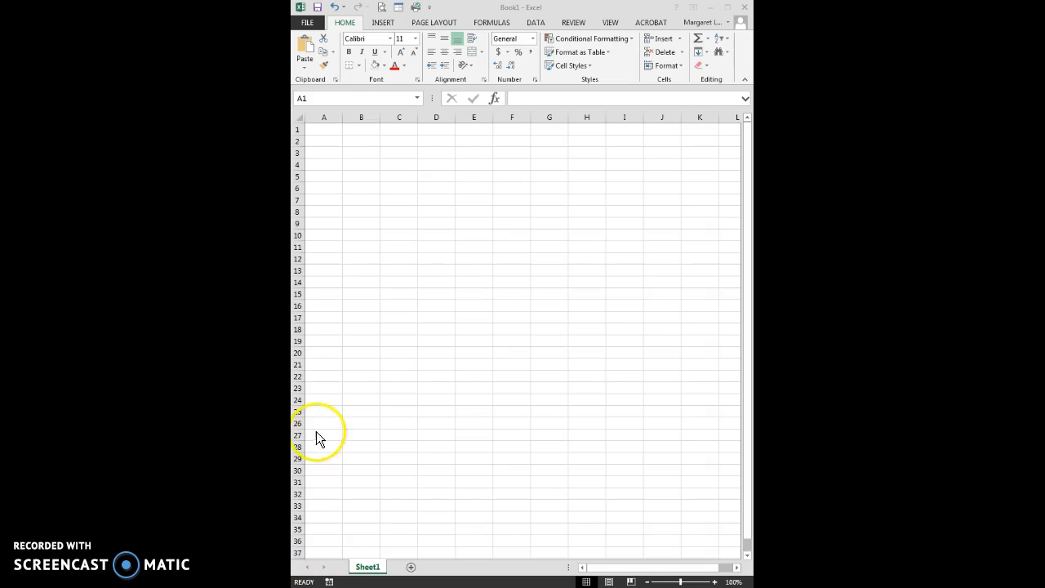
- Enter the bold title STATEMENT OF ADJUSTMENTS in cell A1
left_click(319, 133)
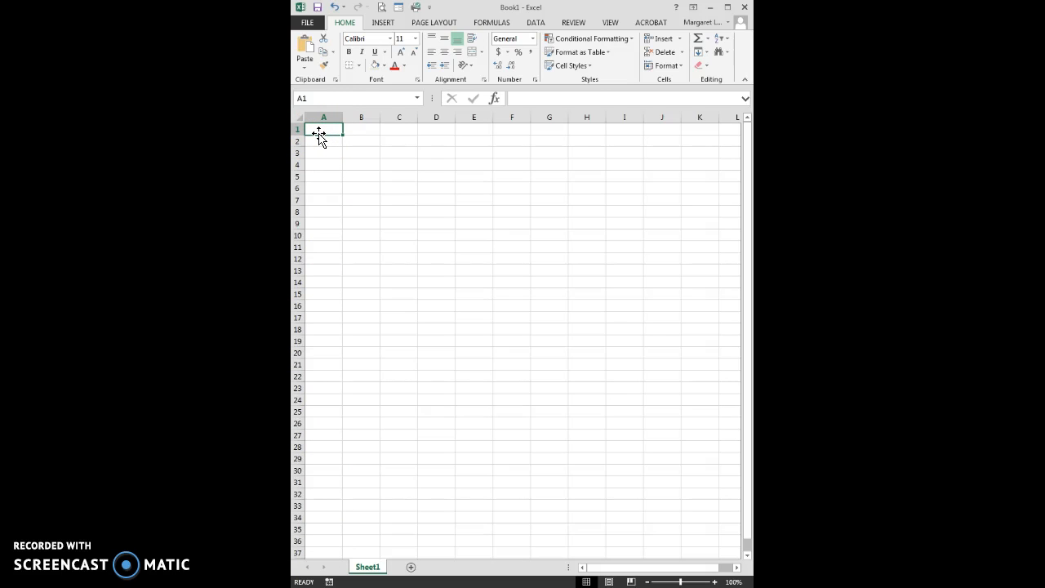
key("ctrl+b")
type("STA")
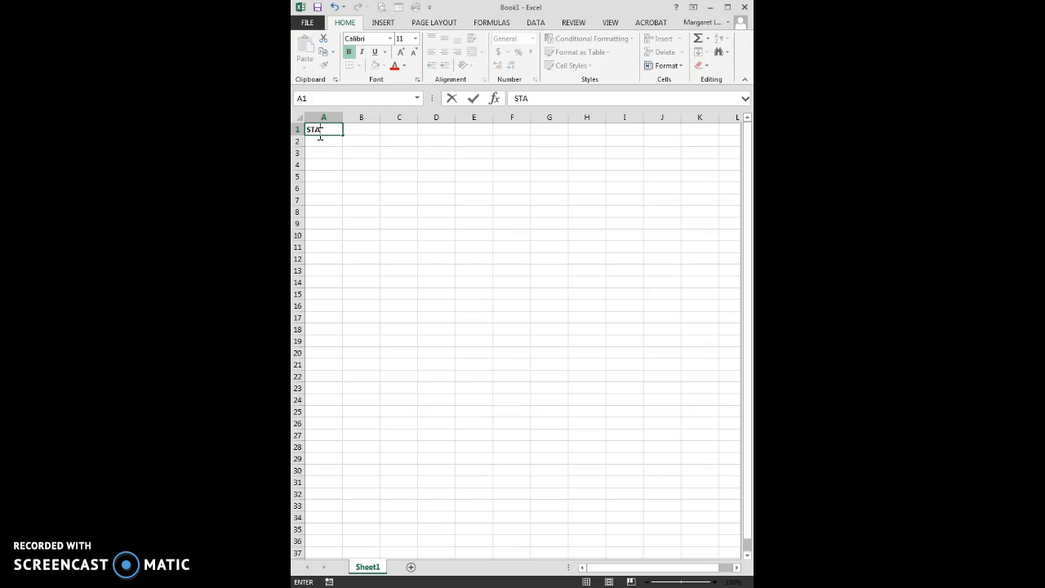
type("TEMENT OF AD")
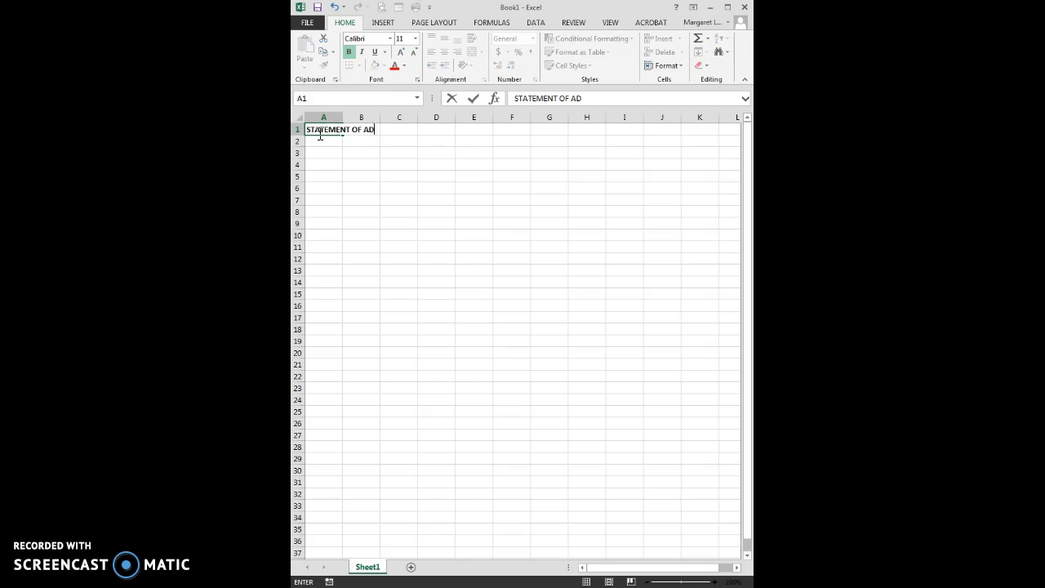
type("JUSTMENTS")
key("Return")
key("Return")
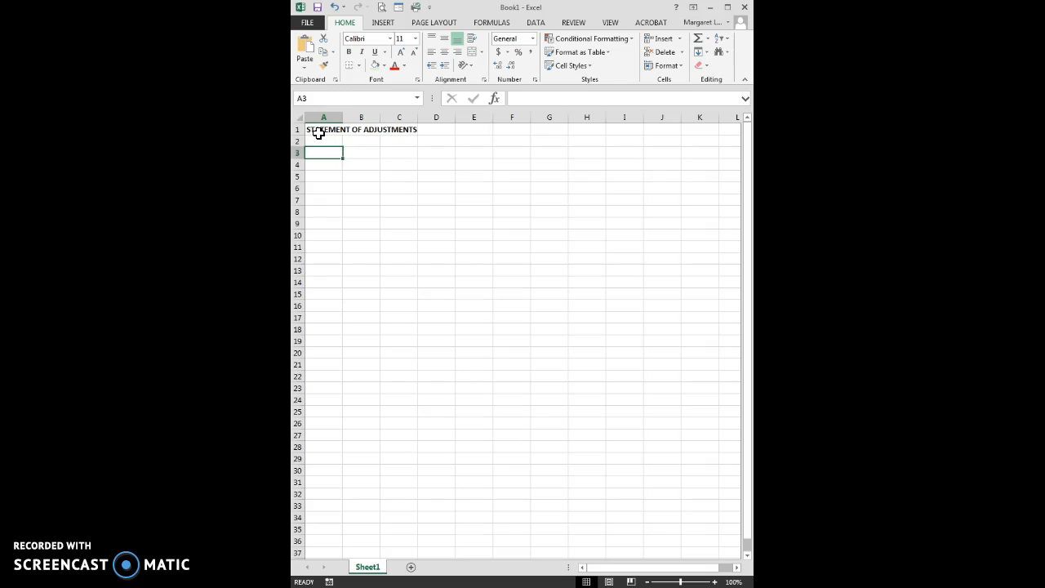
- Add the labels SELLERS:, BUYERS: and LEGAL DESCRIPTION: down column A
key("ctrl+b")
type("SELLERS:")
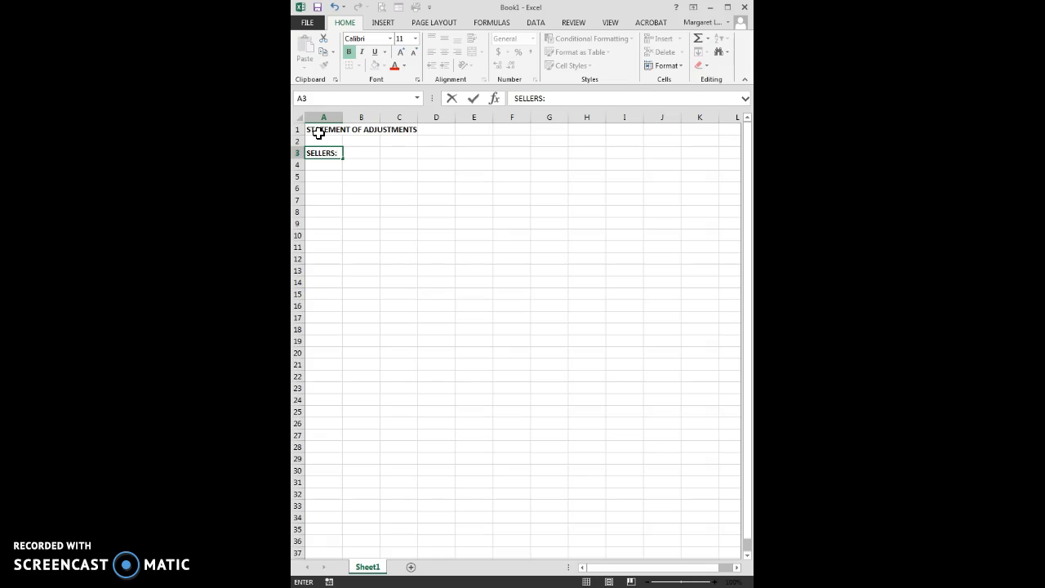
key("Return")
key("Return")
type("BUYERS:")
key("Return")
key("Return")
type("LEGAL DESCRIPTION:")
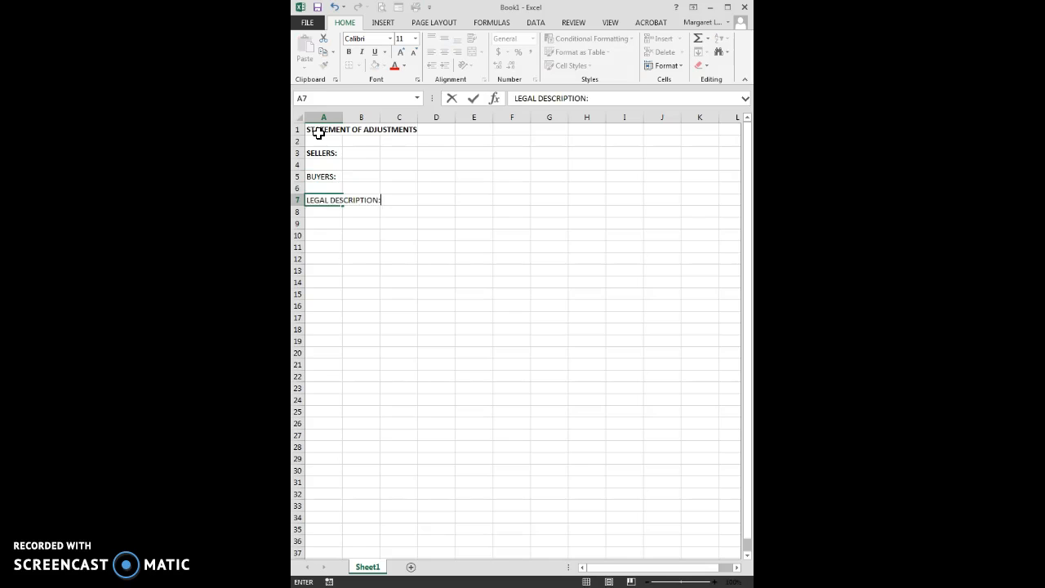
key("Return")
key("Return")
- Add MUNICIPAL ADDRESS: and ADJUSTMENT/POSSESSION DATE: labels, then unbold SELLERS: in A3
type("MUN")
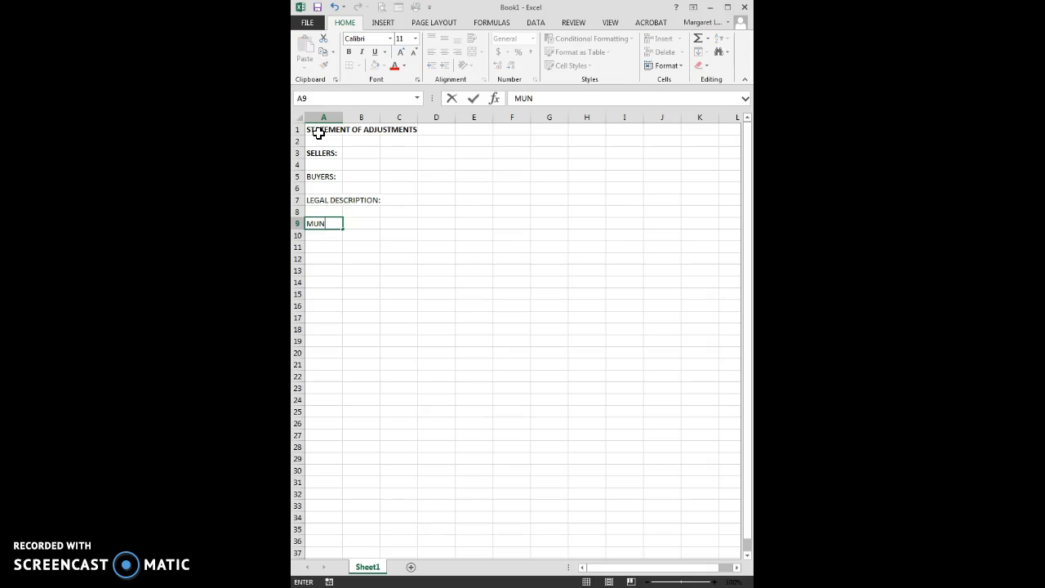
type("ICIPAL ADDRESS:")
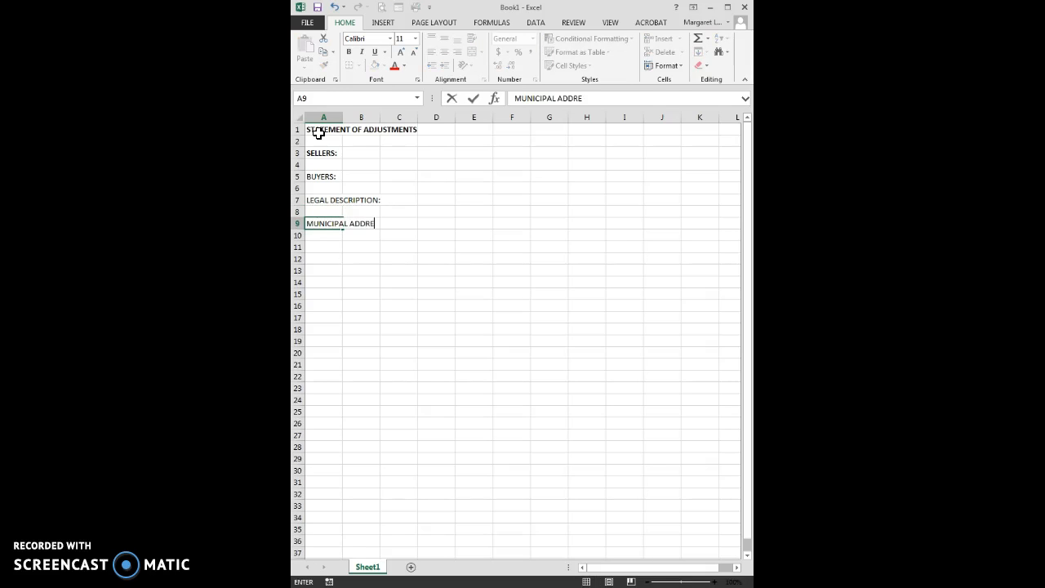
key("Return")
key("Return")
type("ADJUSTMENTS'")
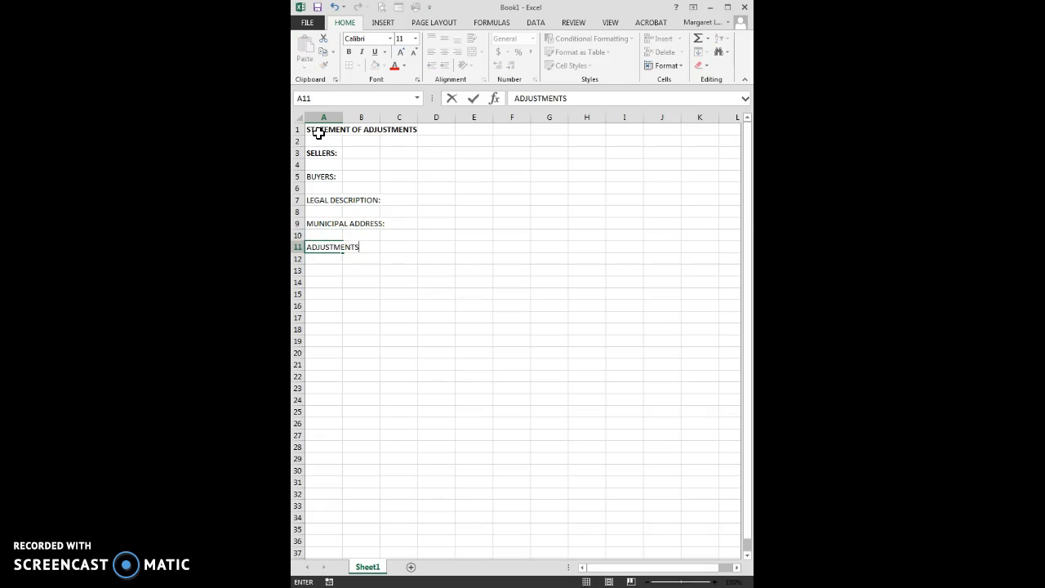
key("BackSpace")
type("/POSSESSION DATE:")
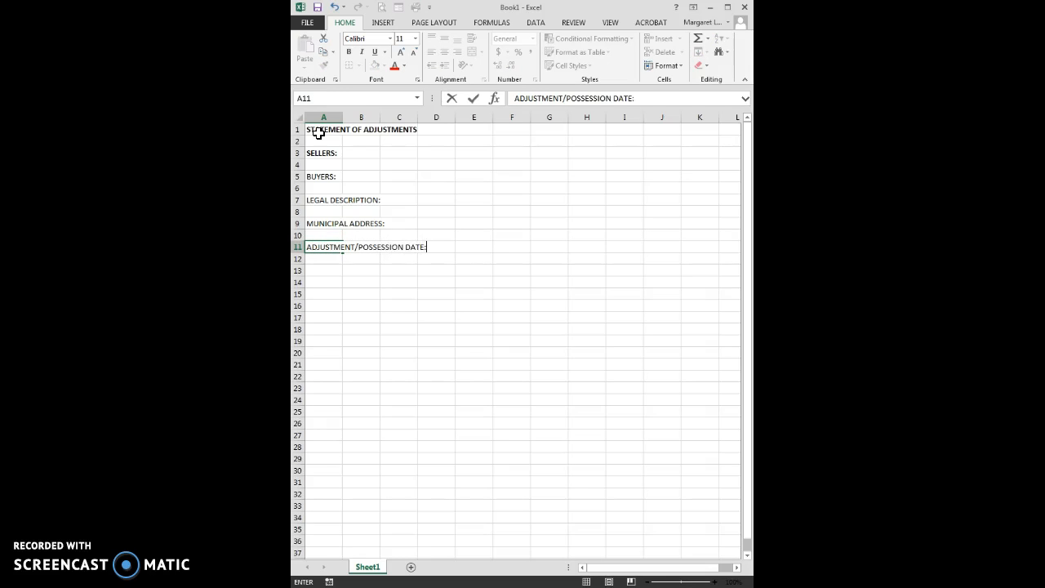
key("Return")
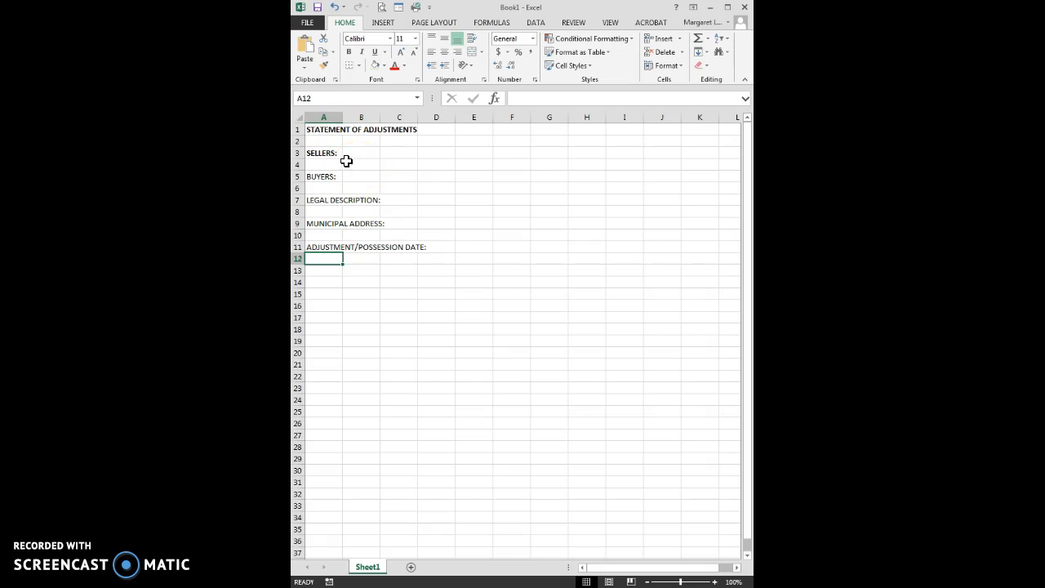
left_click(321, 153)
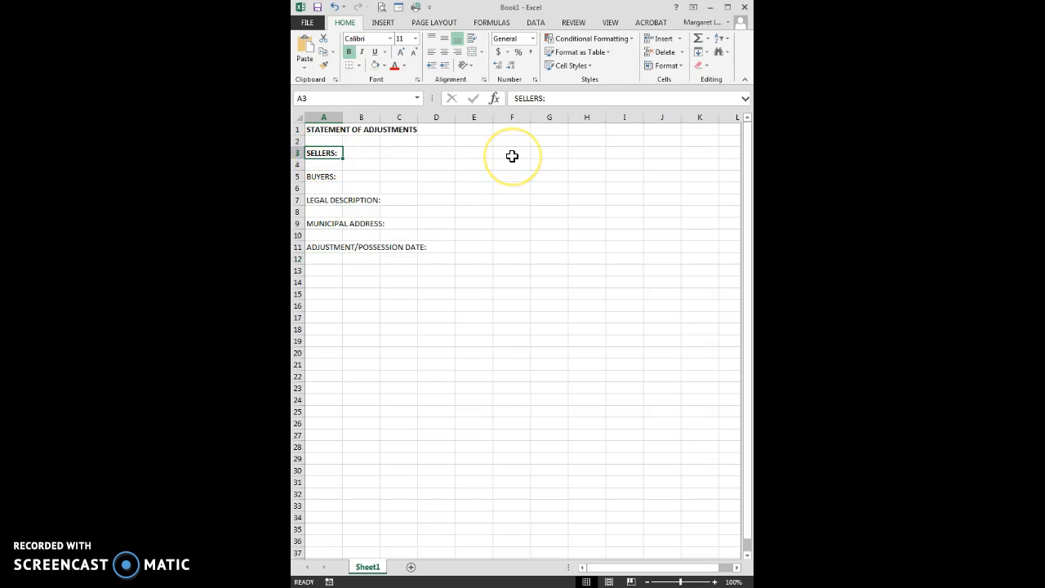
key("ctrl+b")
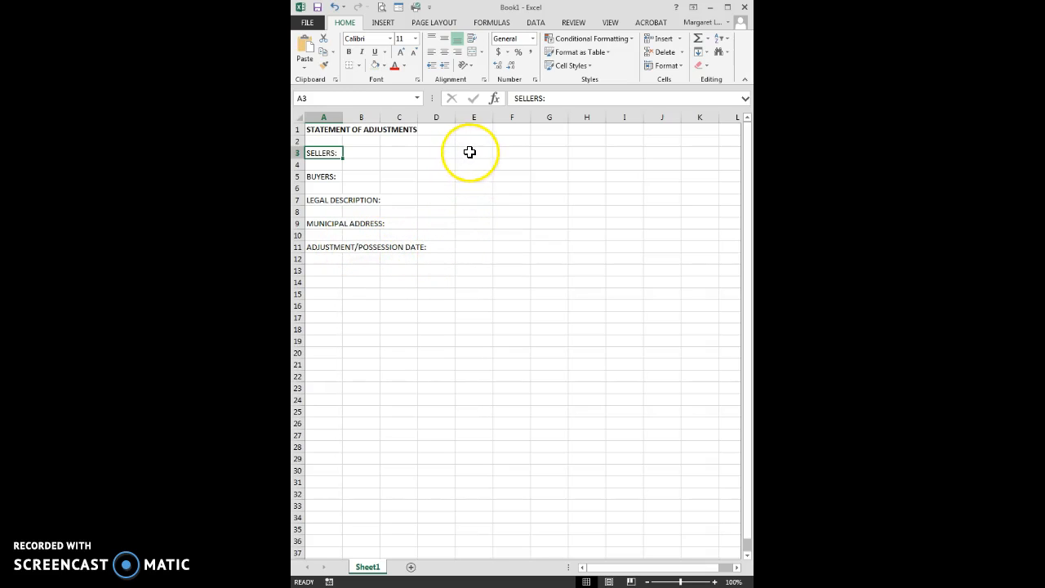
- Enter the two sellers' full names in cell E3
left_click(468, 153)
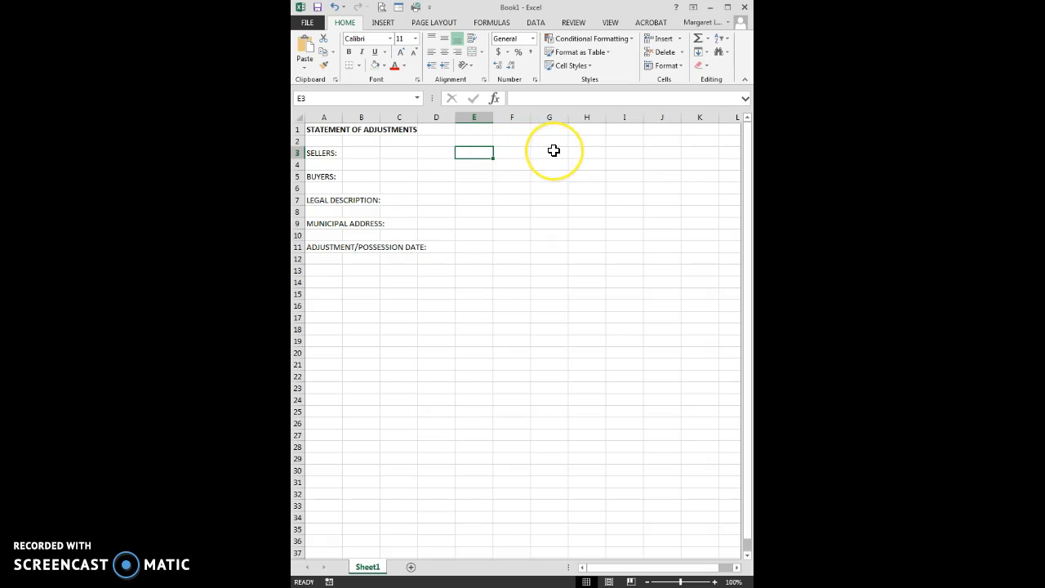
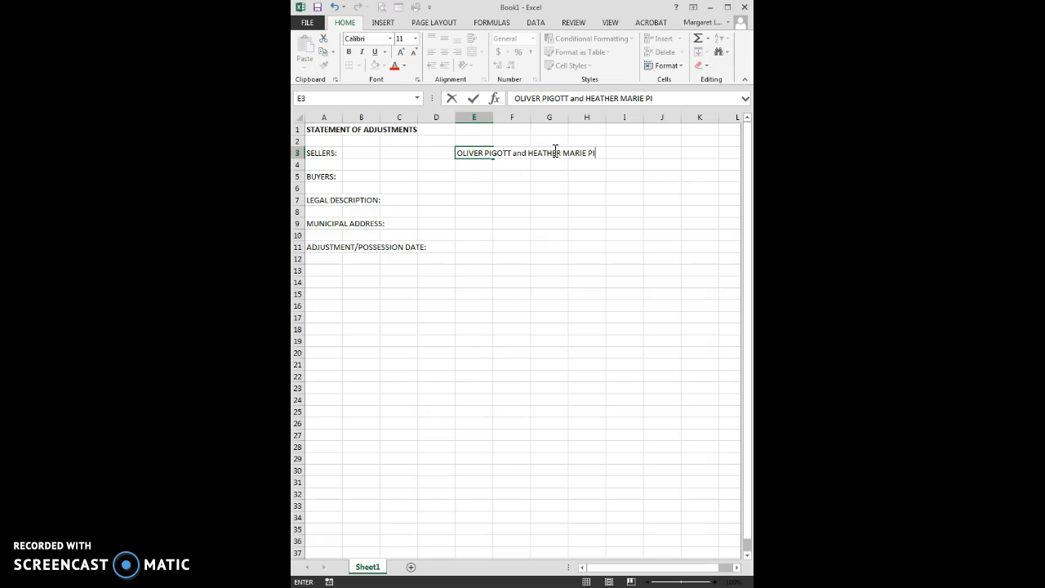
key("Return")
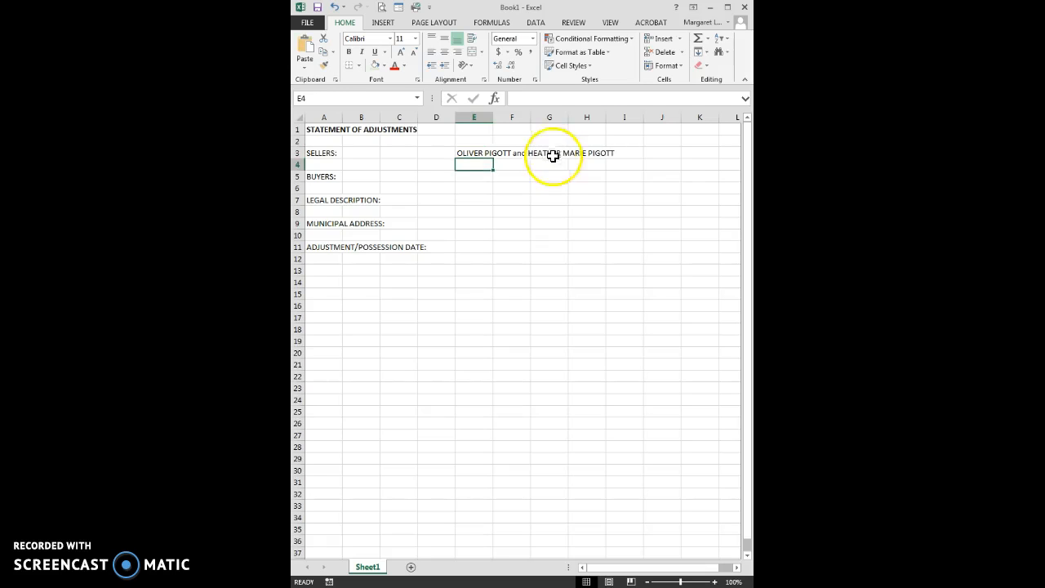
- Enter the two buyers' full names in cell E5
left_click(474, 177)
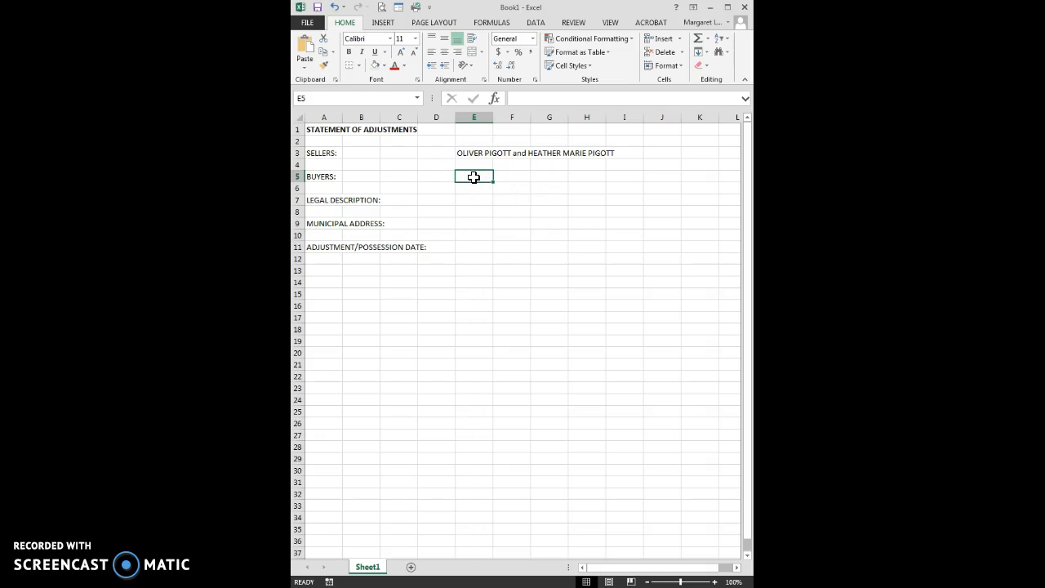
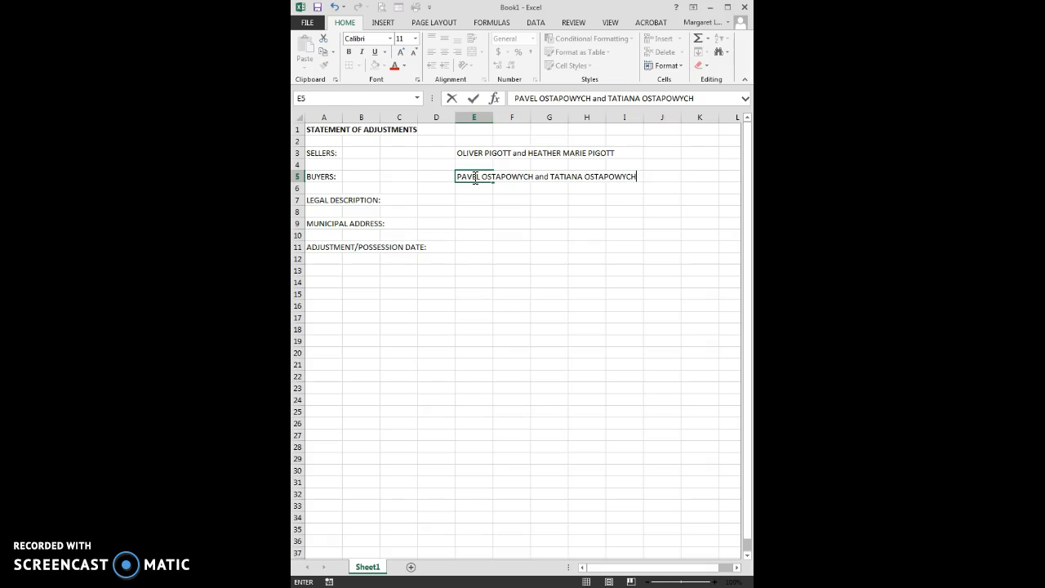
key("Return")
key("Return")
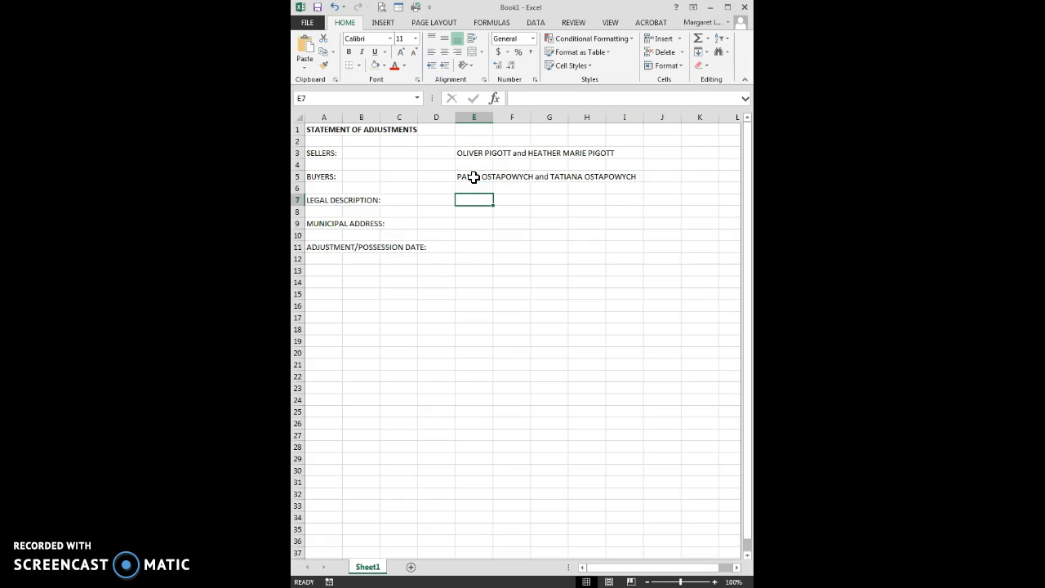
- Fill E7 with Lot 43, Block 27, Plan 3259376, E9 with the street address, E11 with April 1, 2016
type("Lot")
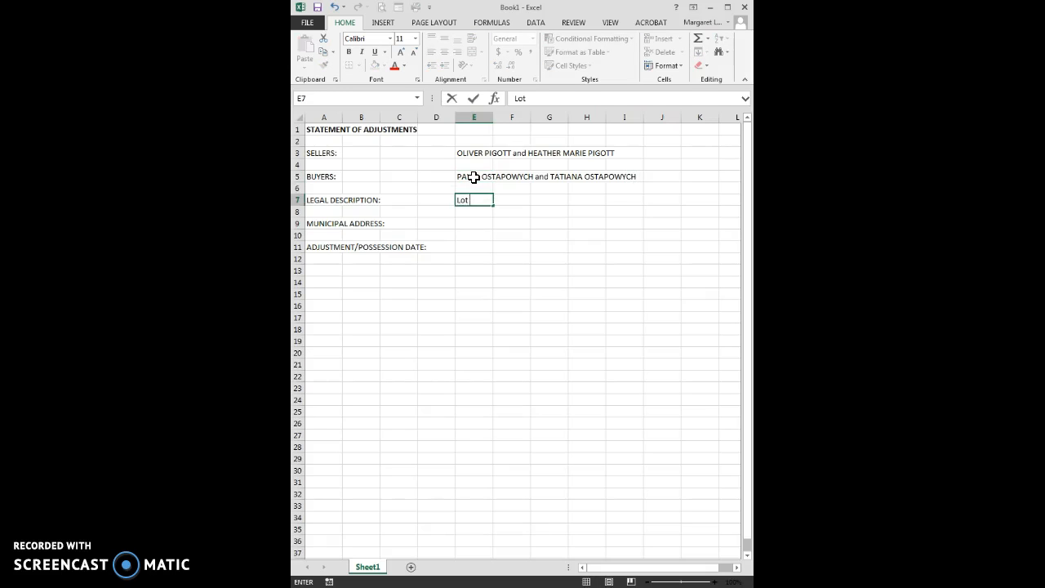
type(" 43, Block 27, Plan 3259376")
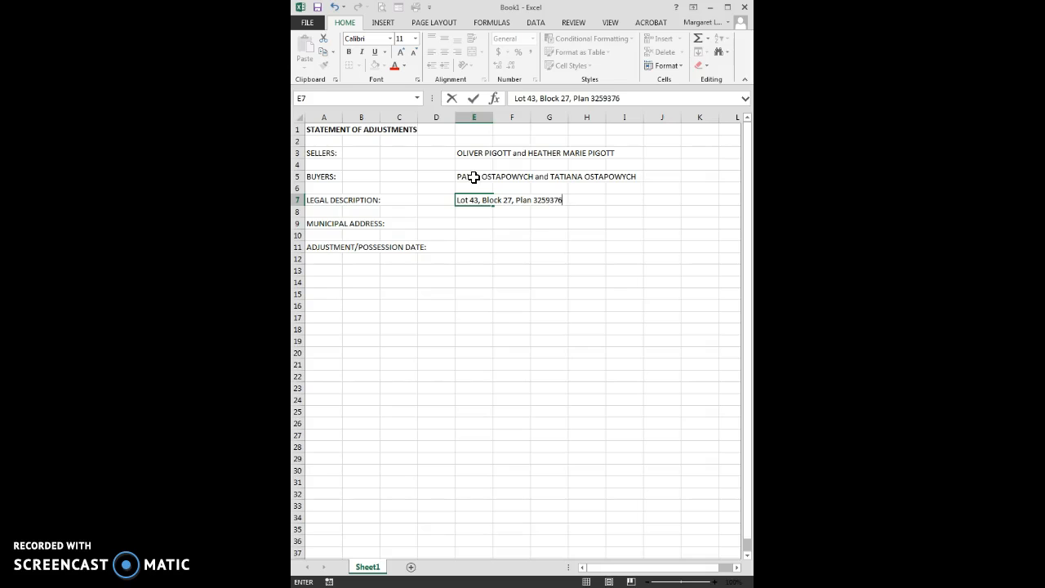
key("Return")
key("Return")
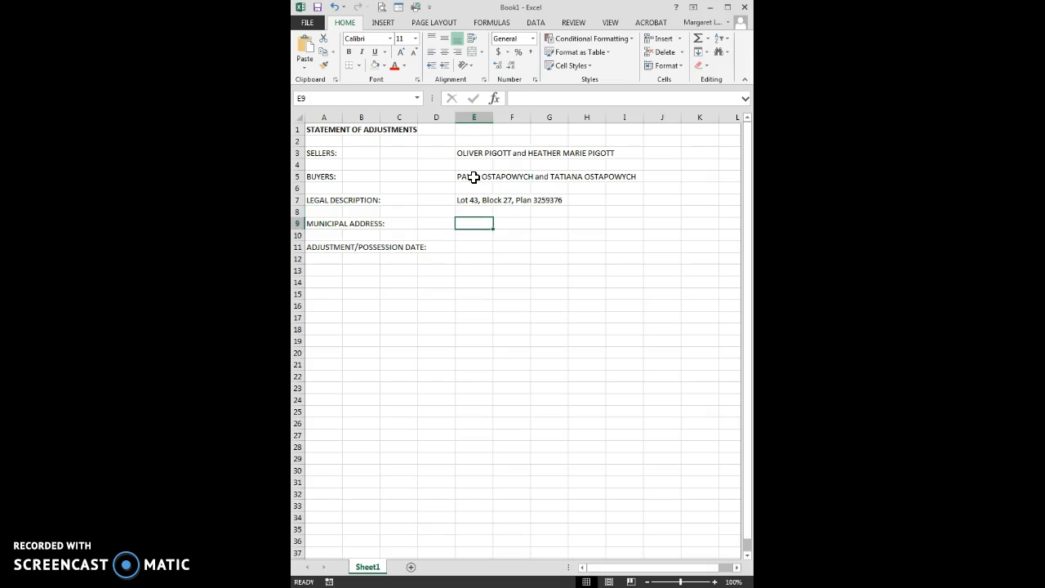
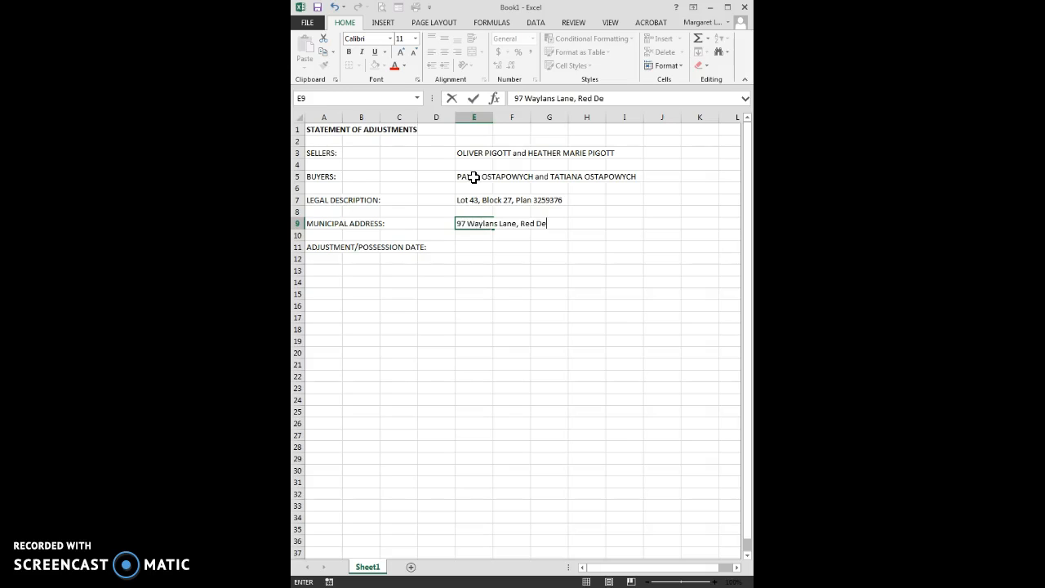
key("Return")
key("Return")
type("Ap")
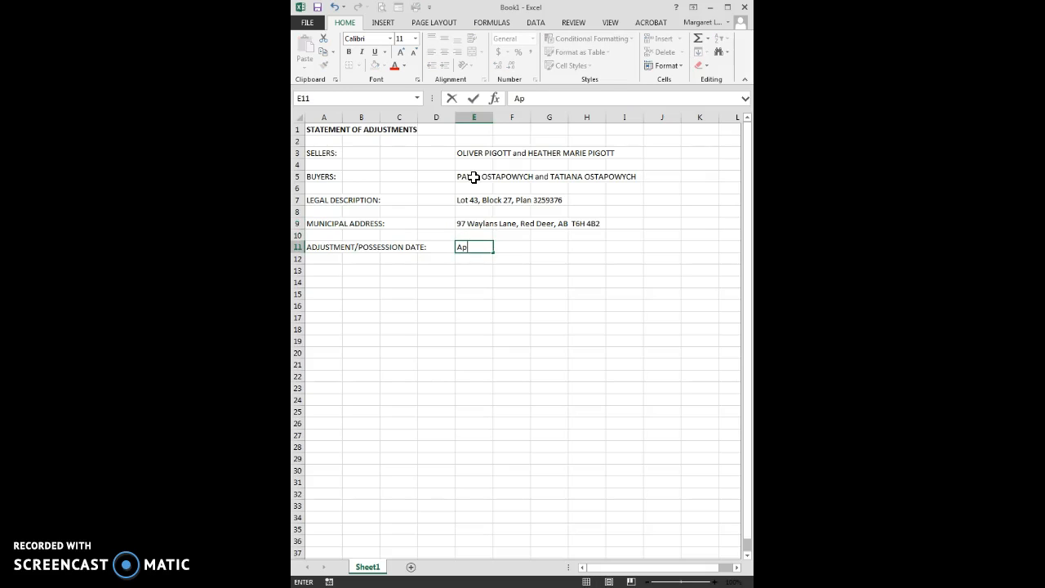
type("ril 1, 2016")
key("Return")
- Give cell E11 the long 'March 14, 2012' Date format so it reads April 1, 2016
left_click(483, 257)
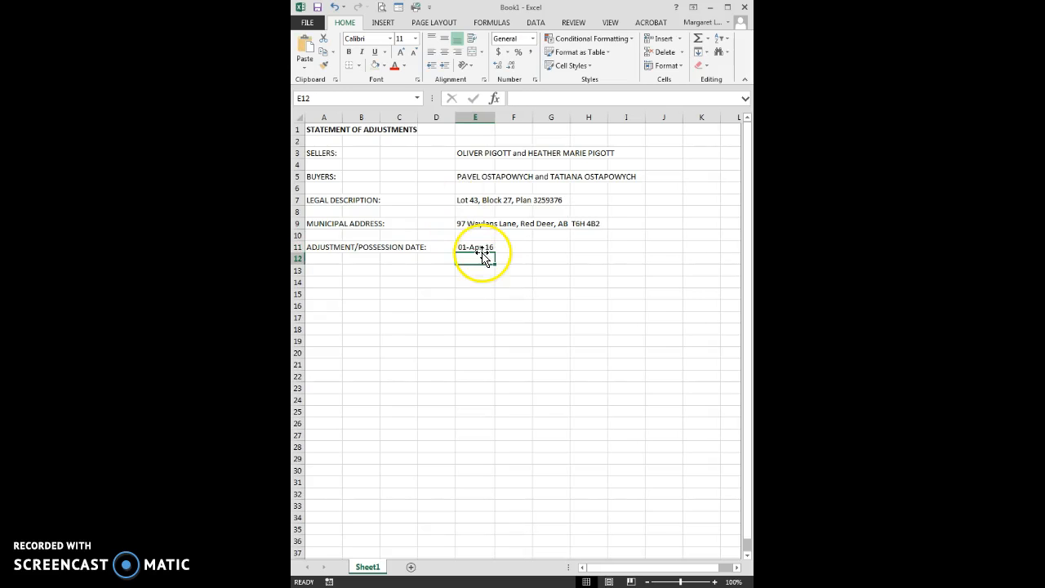
left_click(470, 246)
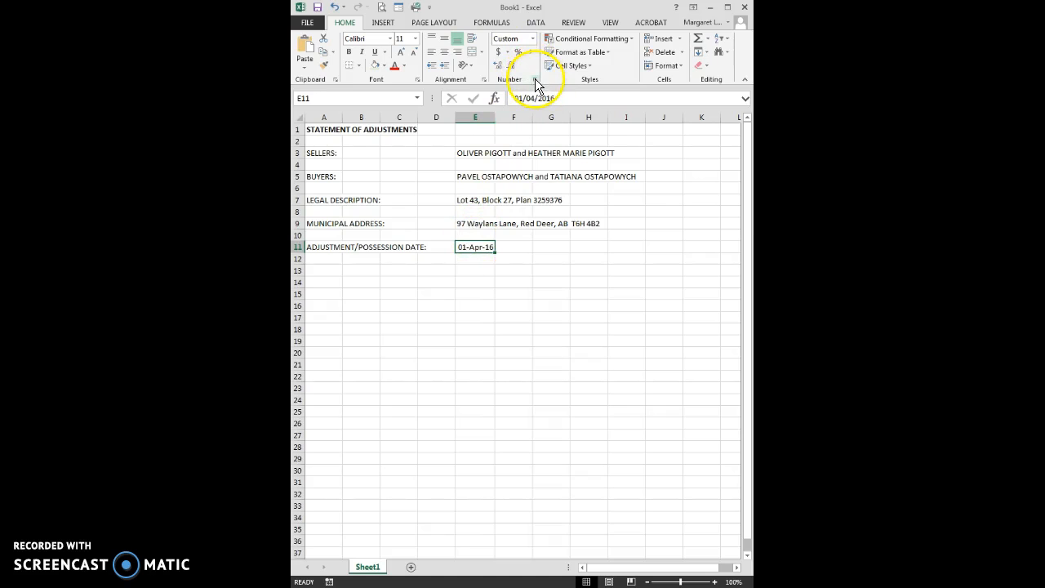
left_click(535, 79)
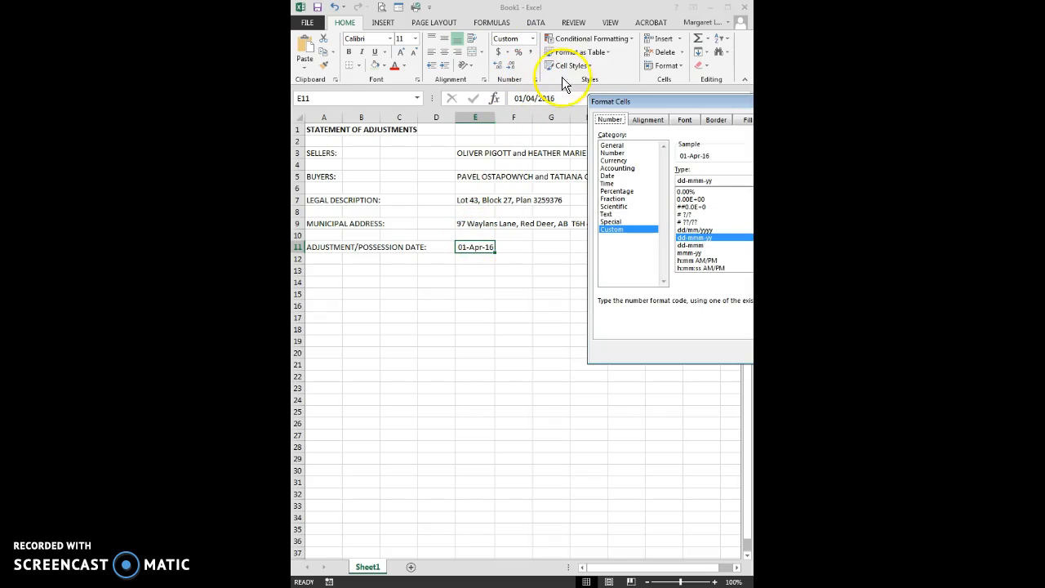
left_click_drag(651, 100, 472, 280)
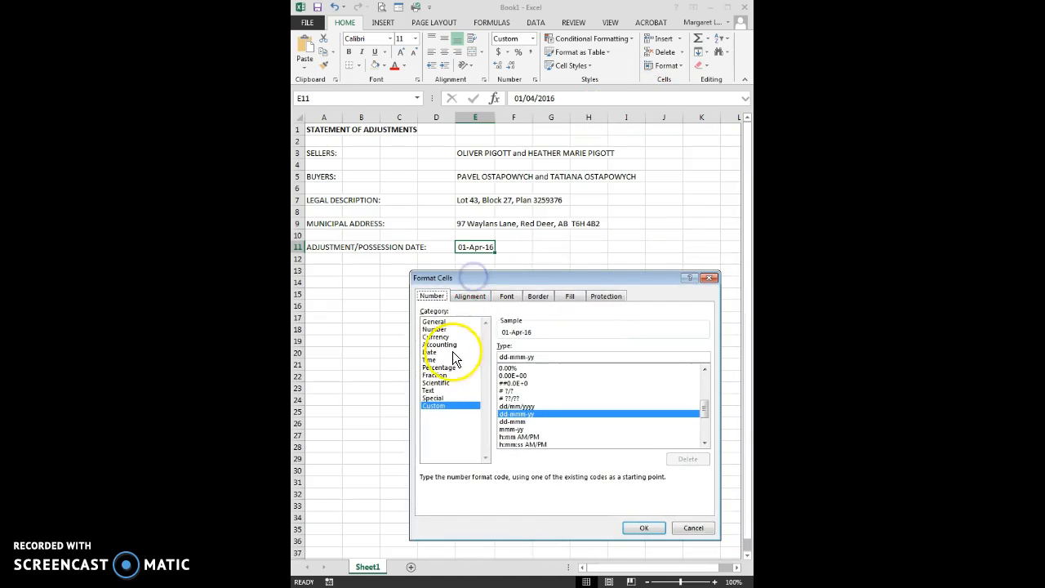
left_click(430, 353)
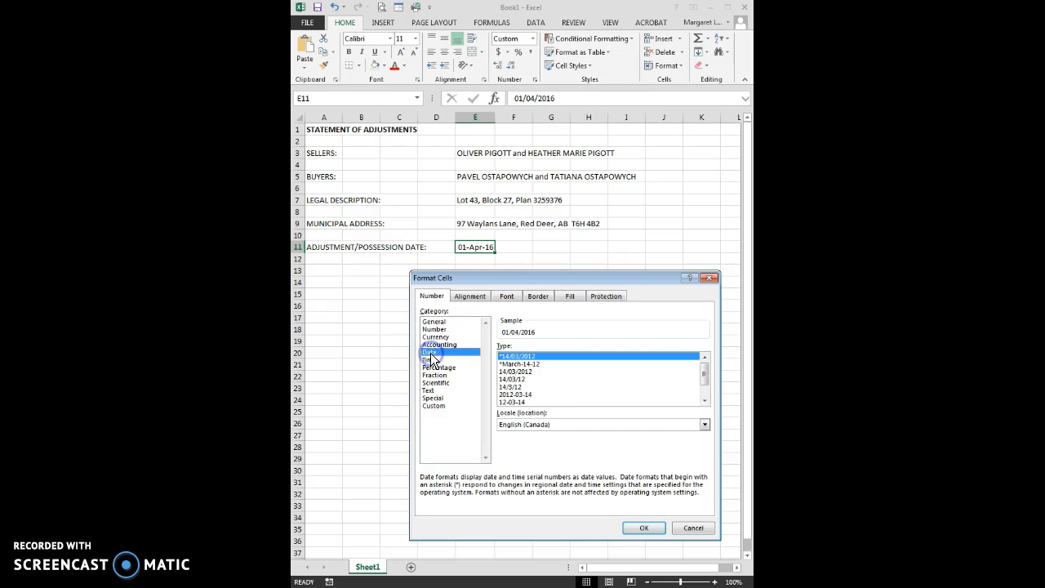
left_click(705, 400)
left_click(705, 400)
left_click(704, 400)
left_click(541, 395)
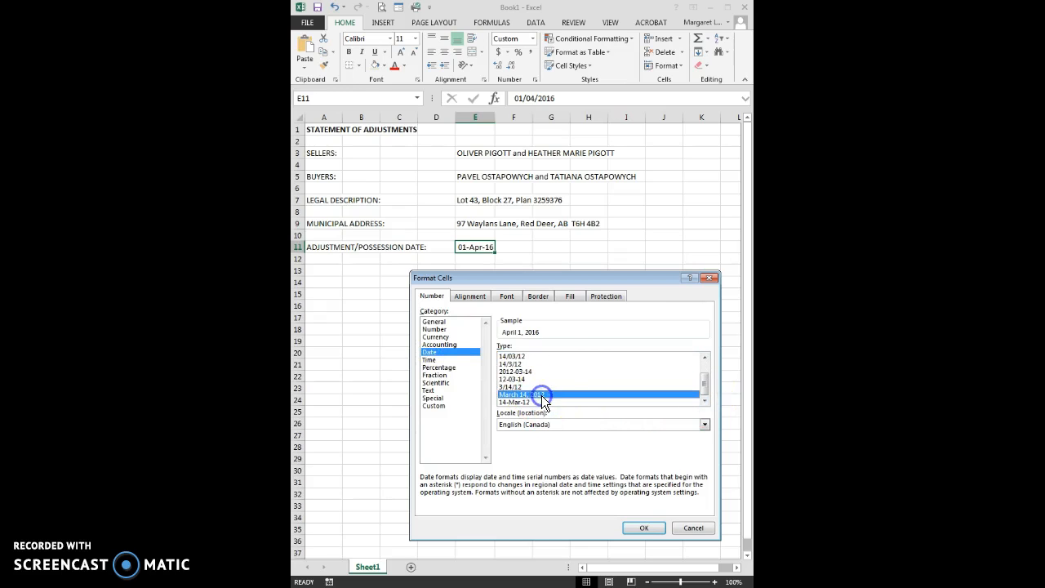
left_click(631, 528)
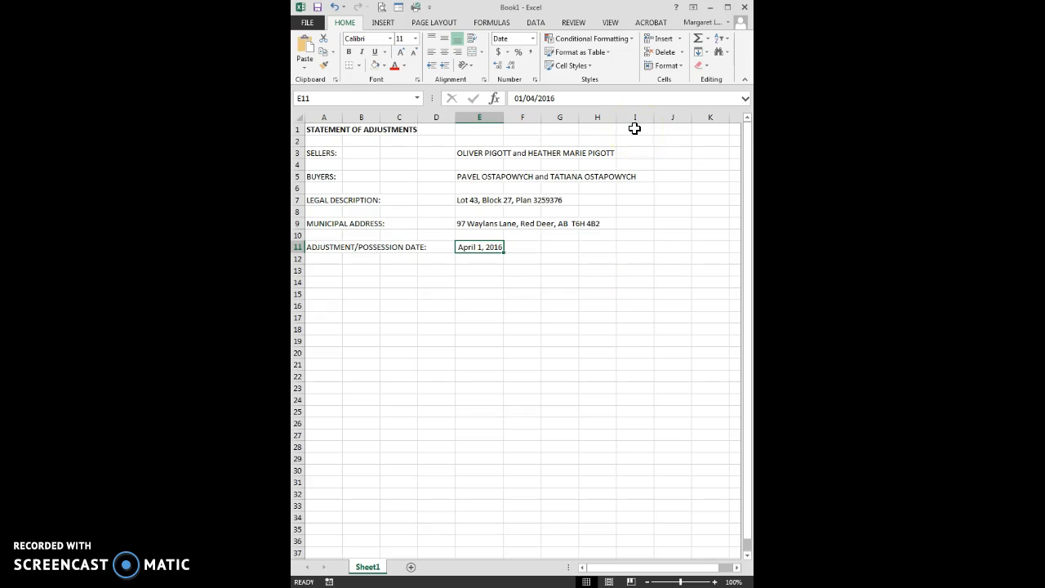
left_click(633, 128)
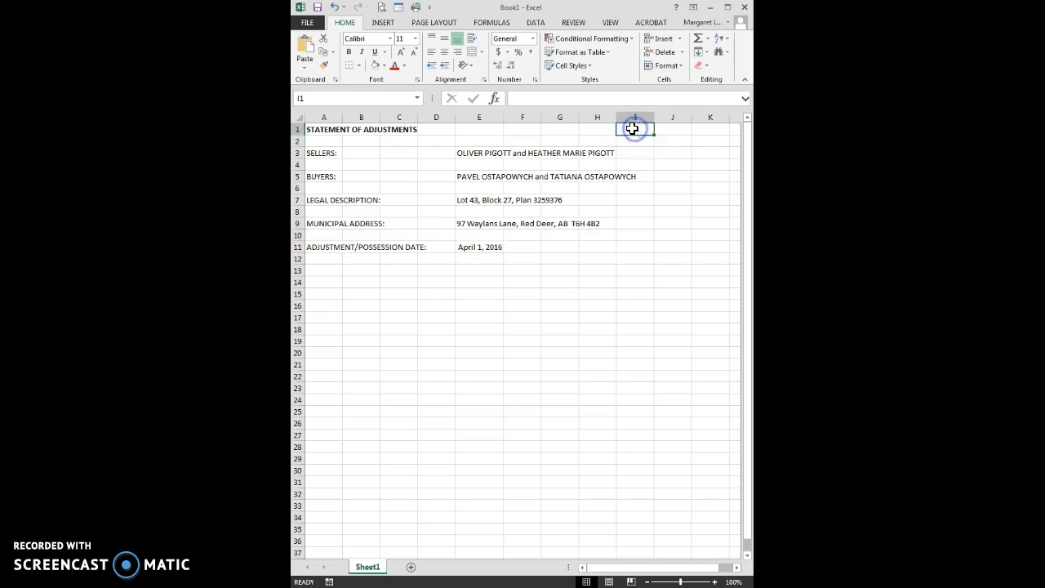
- Apply Merge & Center to A1:I1 so the STATEMENT OF ADJUSTMENTS title is centred
left_click(315, 129)
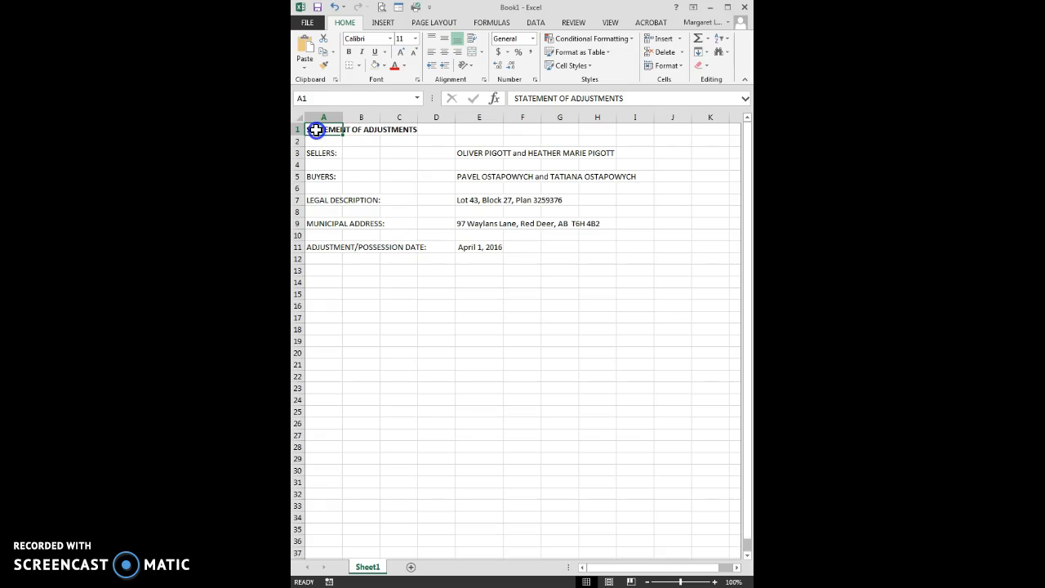
left_click_drag(316, 130, 335, 130)
left_click(327, 129)
left_click_drag(327, 129, 628, 129)
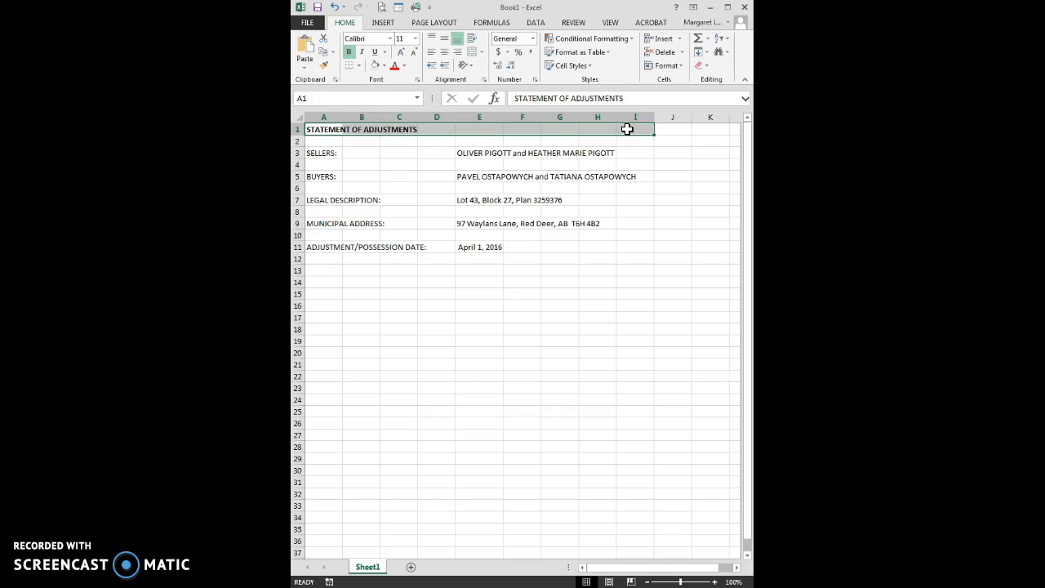
left_click(483, 52)
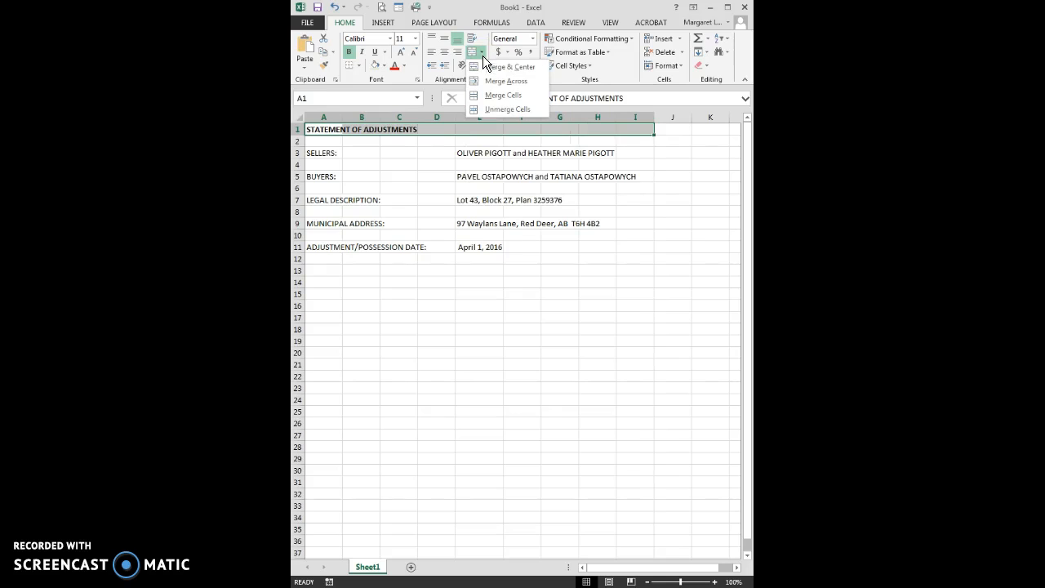
left_click(493, 66)
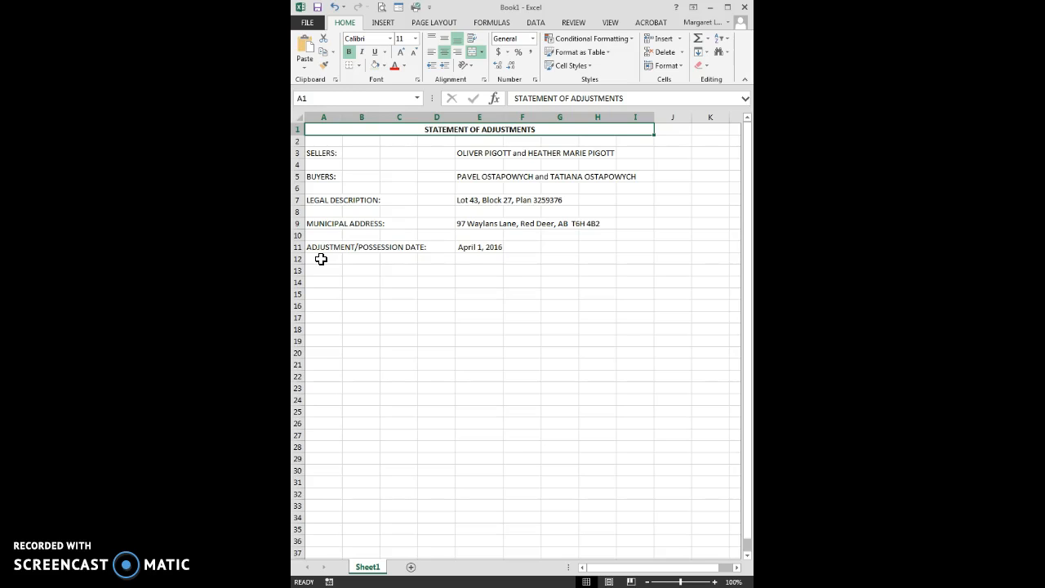
- Apply a Thick Bottom Border to cells A12:I12
left_click_drag(321, 259, 627, 260)
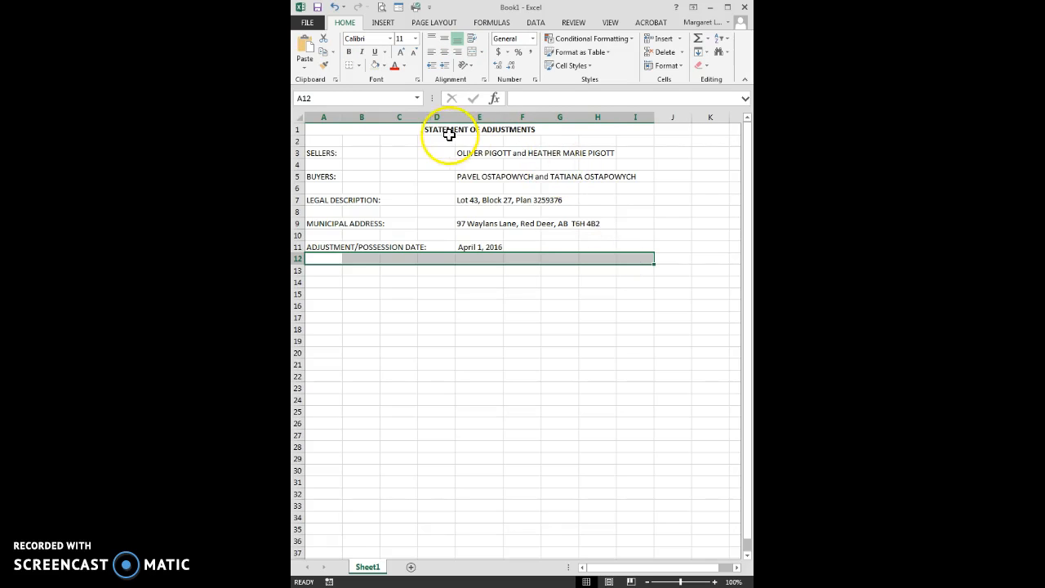
left_click(359, 67)
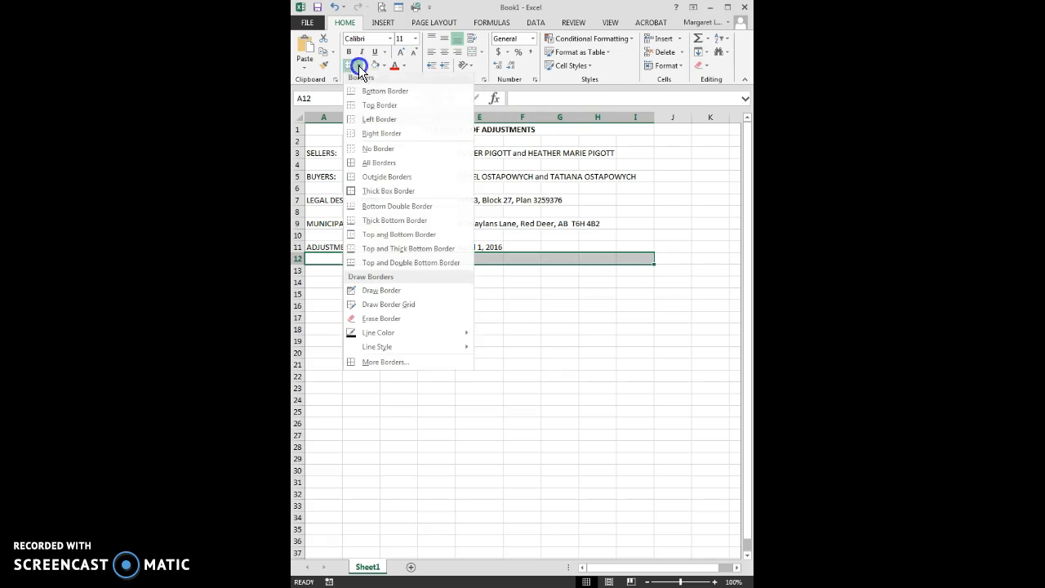
left_click(387, 229)
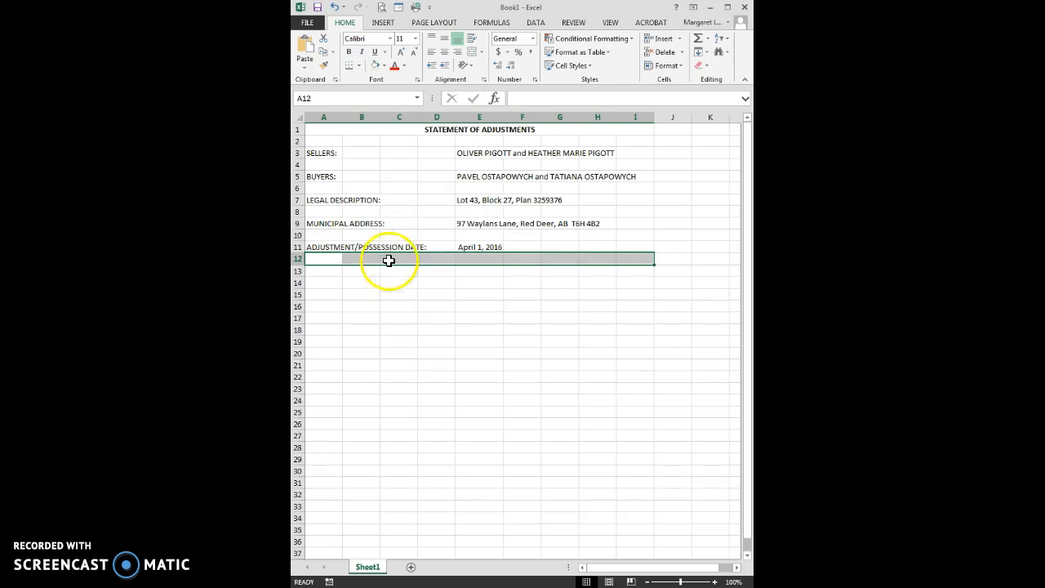
left_click(332, 283)
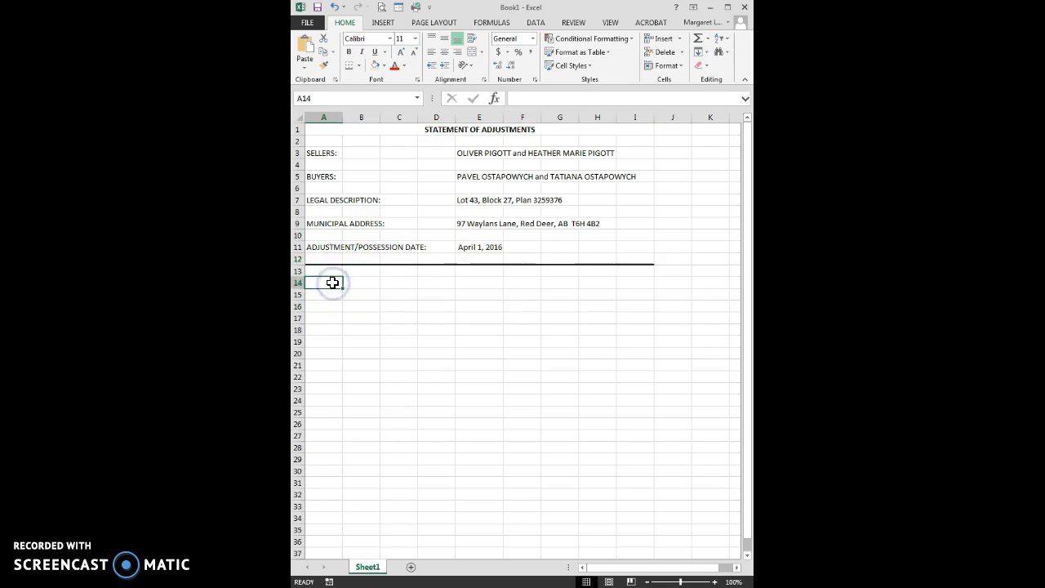